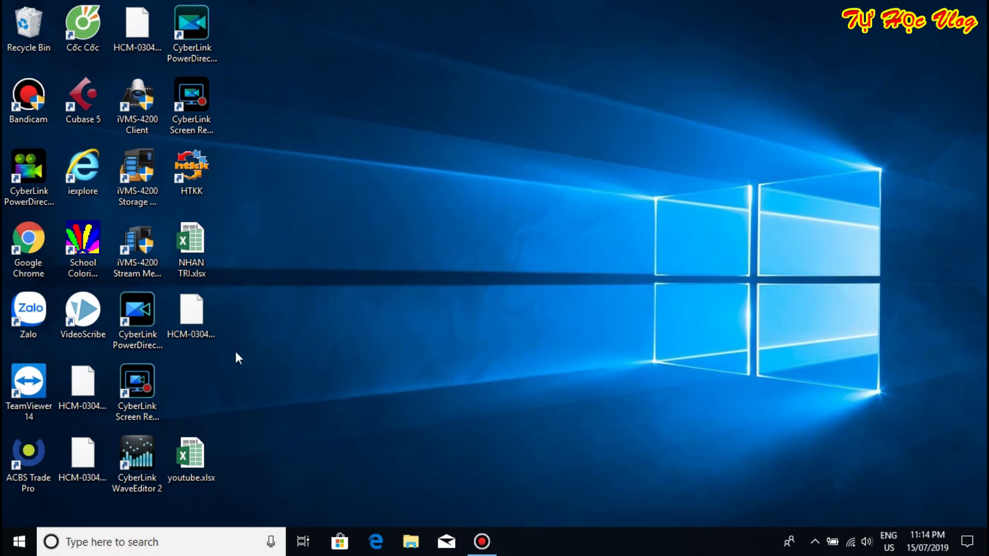
# - Open PowerDirector in Timeline Mode at 16:9 and delete all sample media from the library
pyautogui.doubleClick(132, 319)
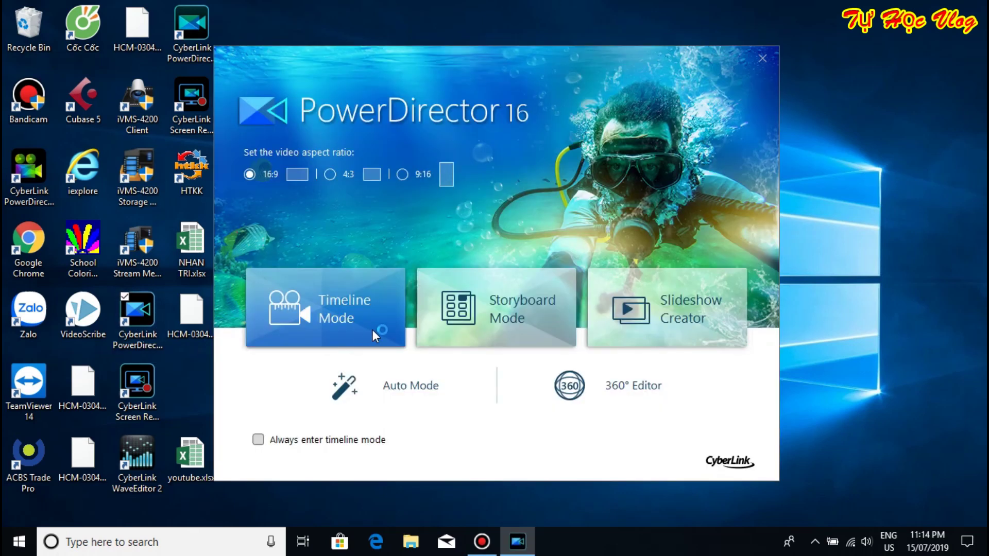
pyautogui.click(320, 301)
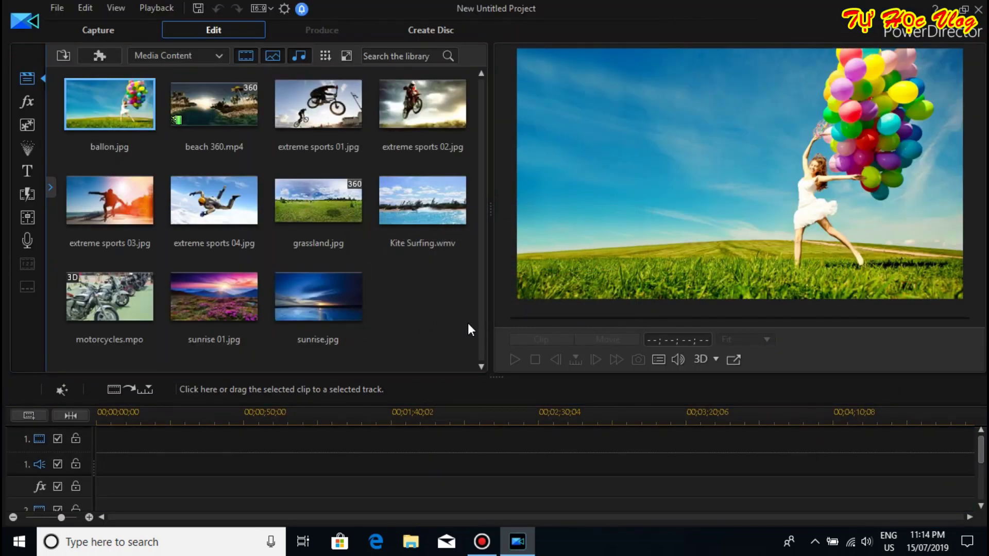
pyautogui.moveTo(463, 327); pyautogui.dragTo(73, 75)
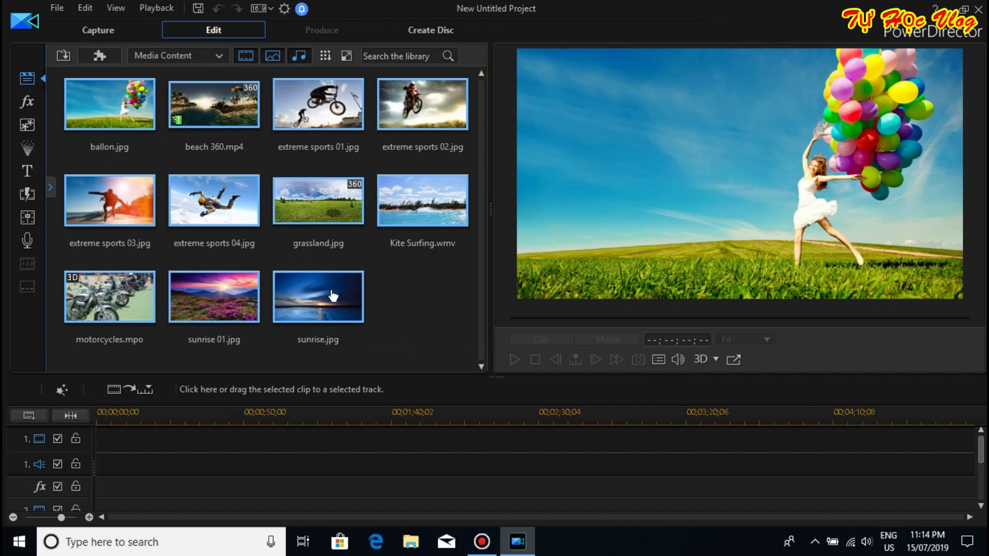
pyautogui.hotkey('ctrl', 'a')
pyautogui.press('Delete')
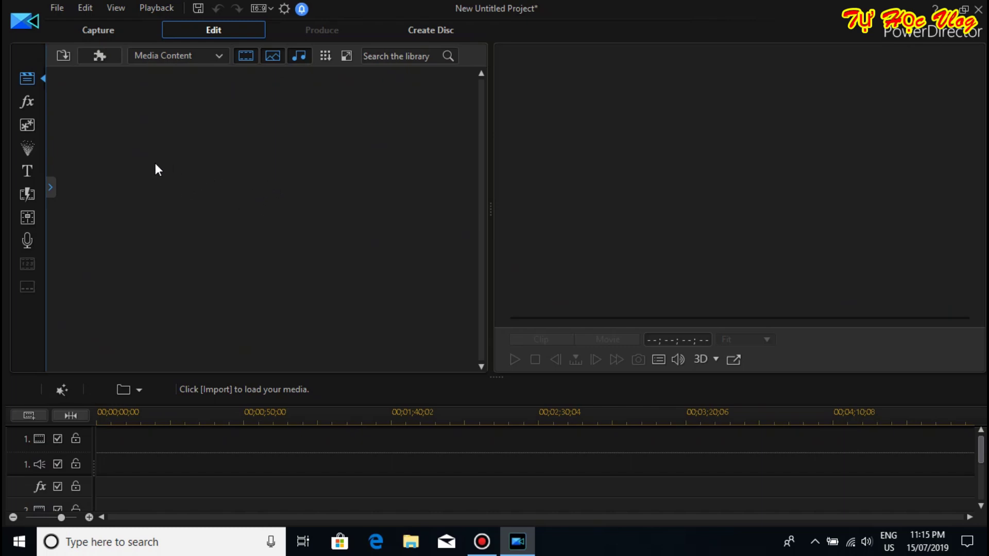
# - Import FHD0004.MOV from the TRÀM CHIM folder and place it at the start of track 1
pyautogui.click(65, 58)
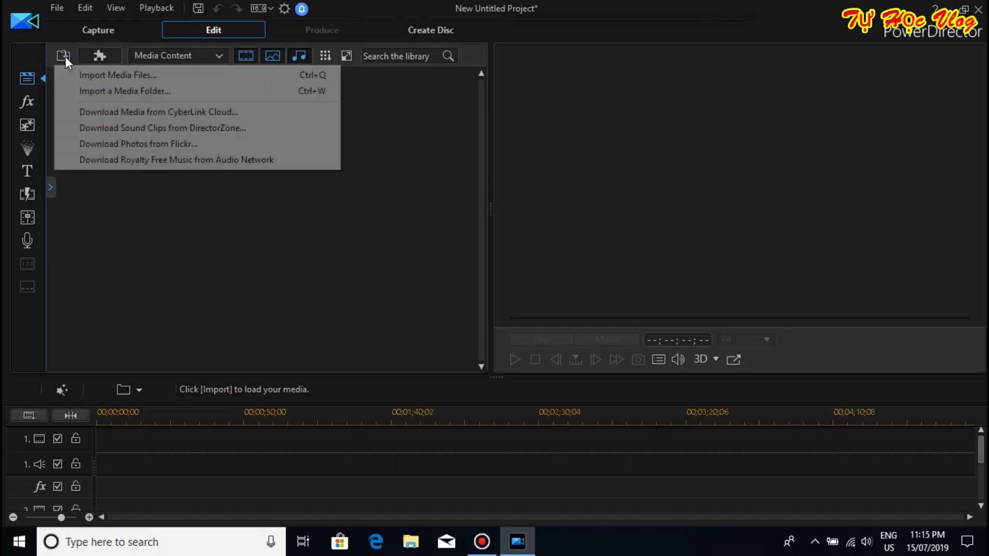
pyautogui.click(104, 73)
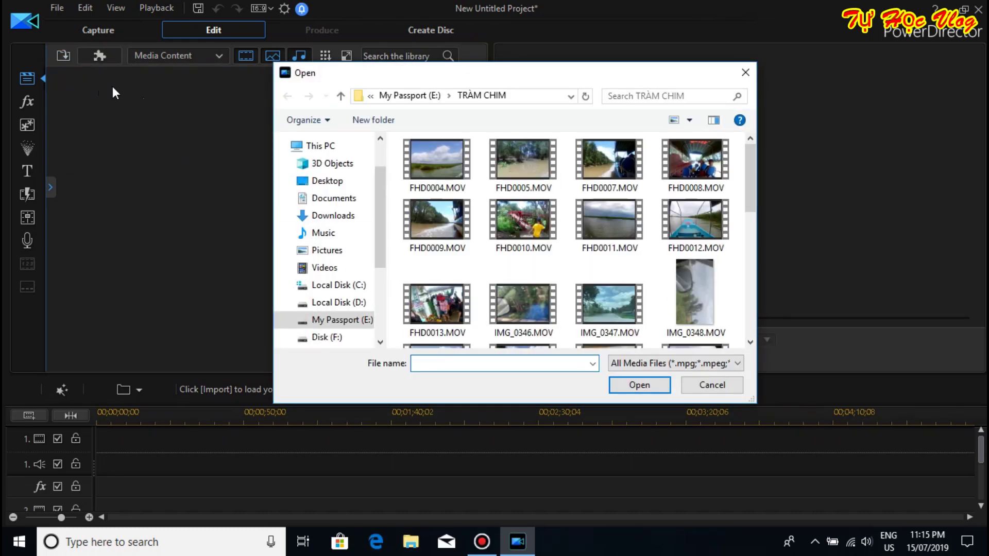
pyautogui.click(428, 156)
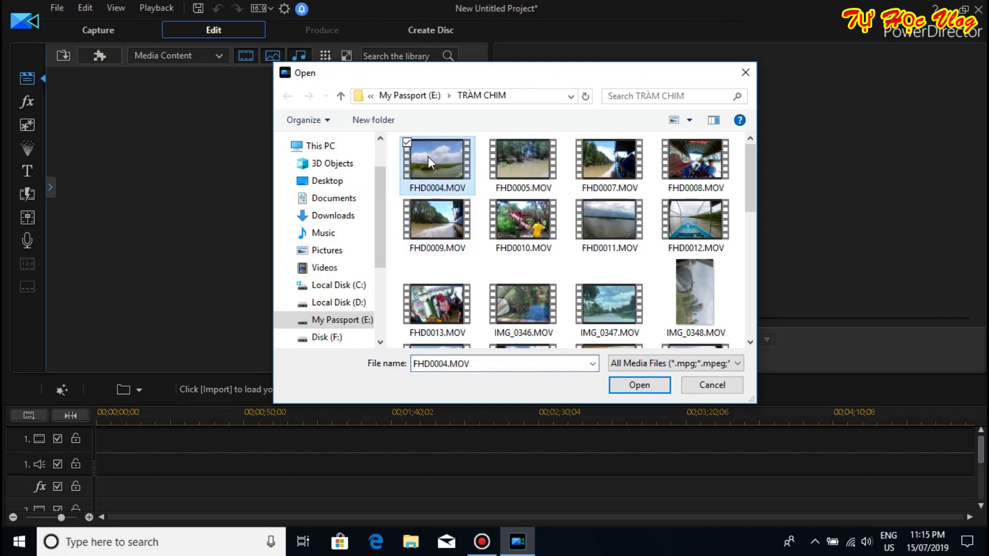
pyautogui.click(640, 386)
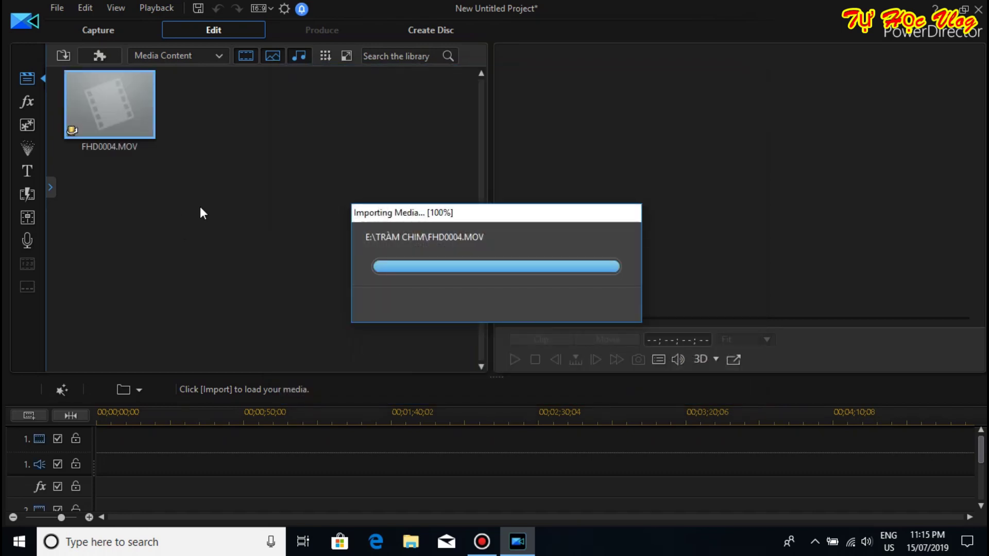
pyautogui.moveTo(137, 103); pyautogui.dragTo(96, 464)
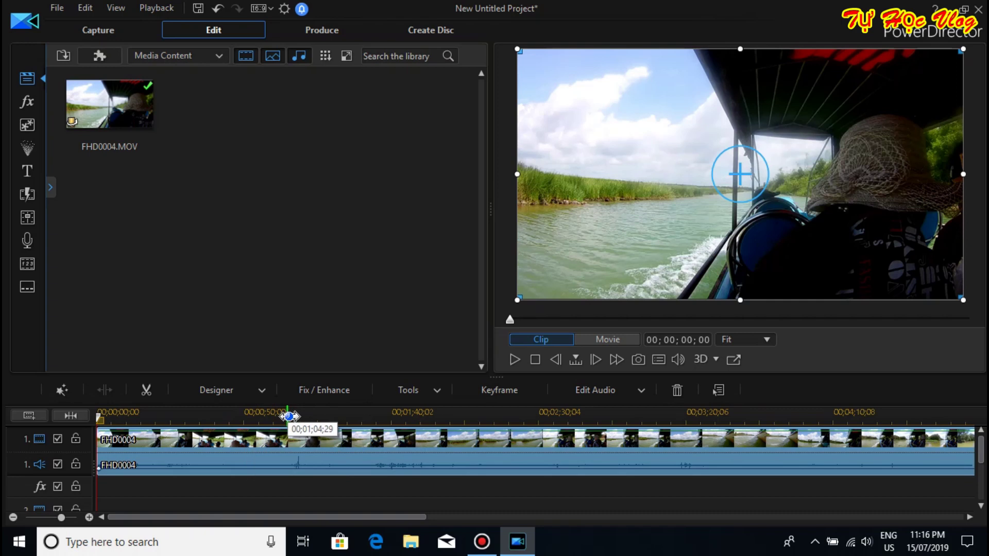
# - Play parts of the FHD0004 clip from about 1:07 and from about 1:36 to check the audio level
pyautogui.click(292, 416)
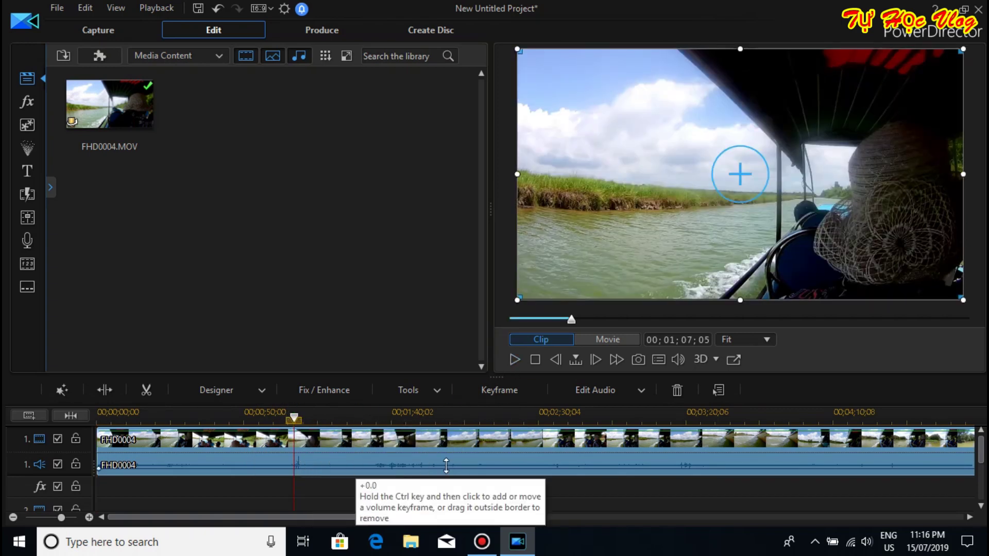
pyautogui.click(514, 360)
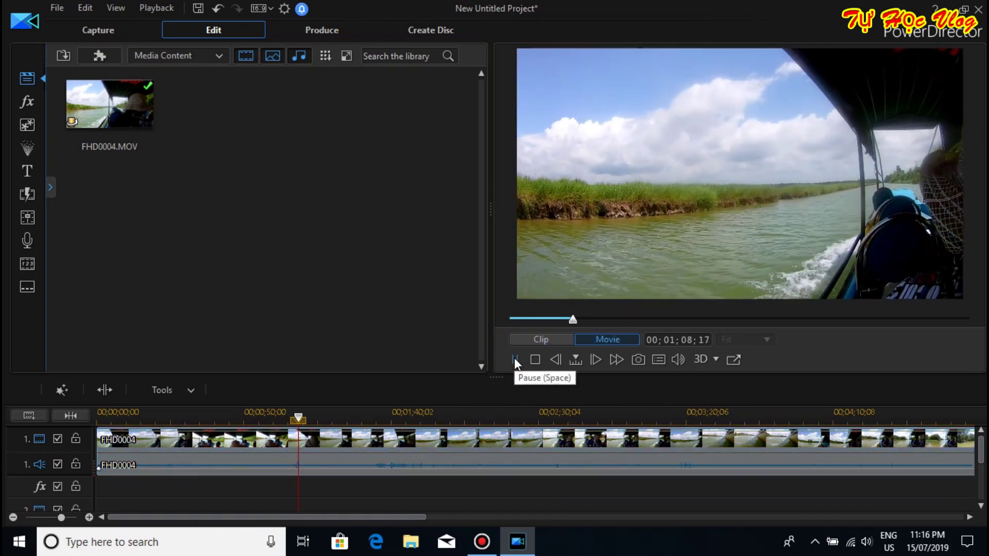
pyautogui.click(380, 420)
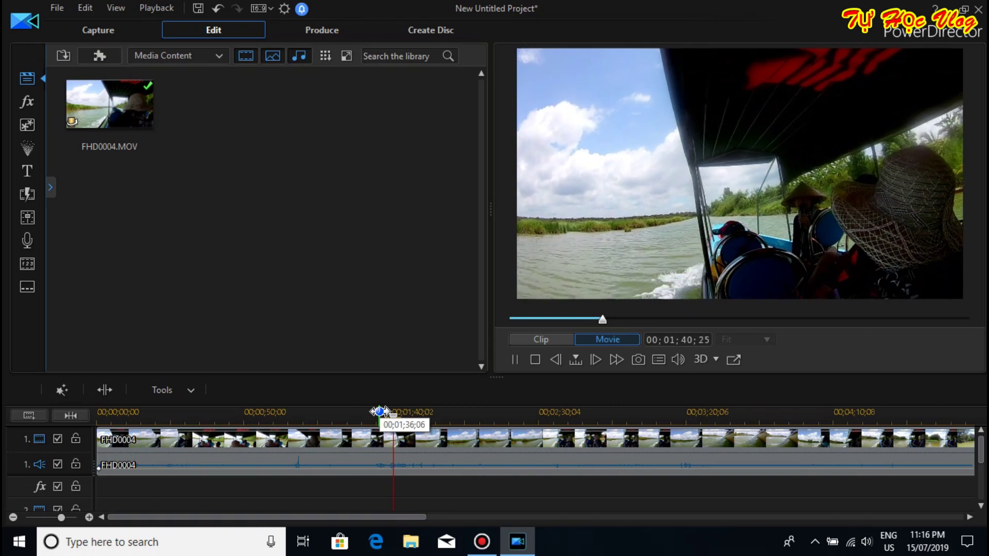
pyautogui.click(515, 356)
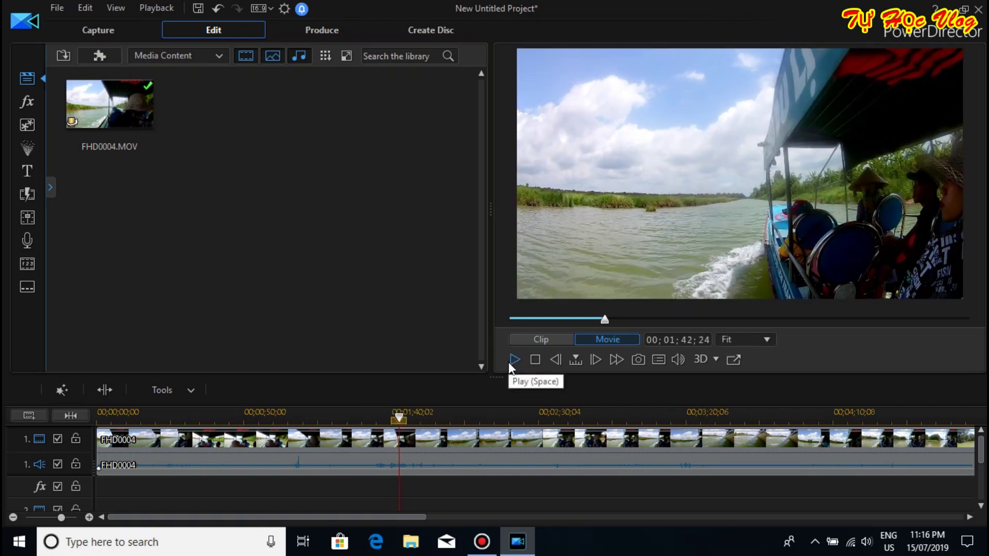
# - Add a pair of volume keyframes at about 1:34 and another at about 1:49 on the FHD0004 audio
pyautogui.click(373, 469)
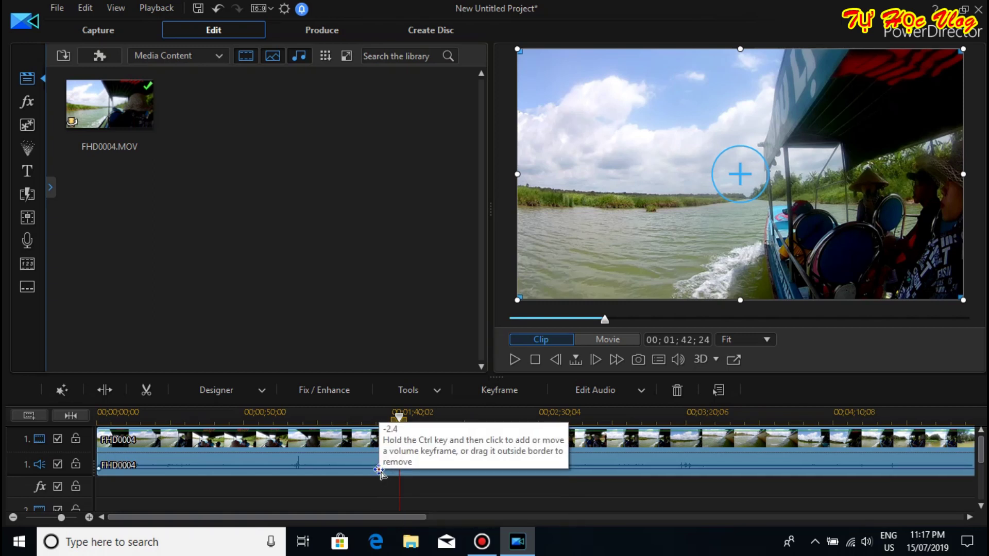
pyautogui.keyDown('ctrl'); pyautogui.click(379, 469); pyautogui.keyUp('ctrl')
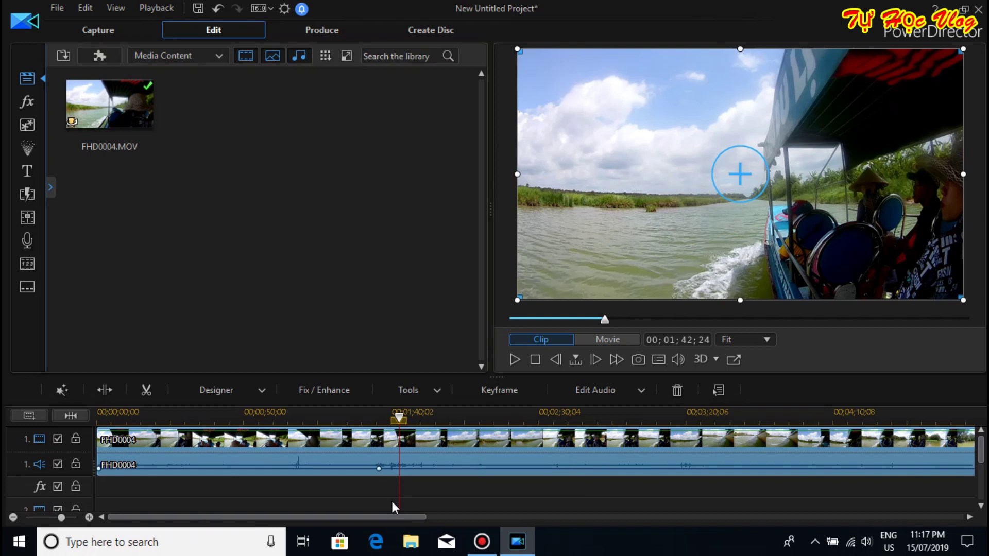
pyautogui.click(377, 469)
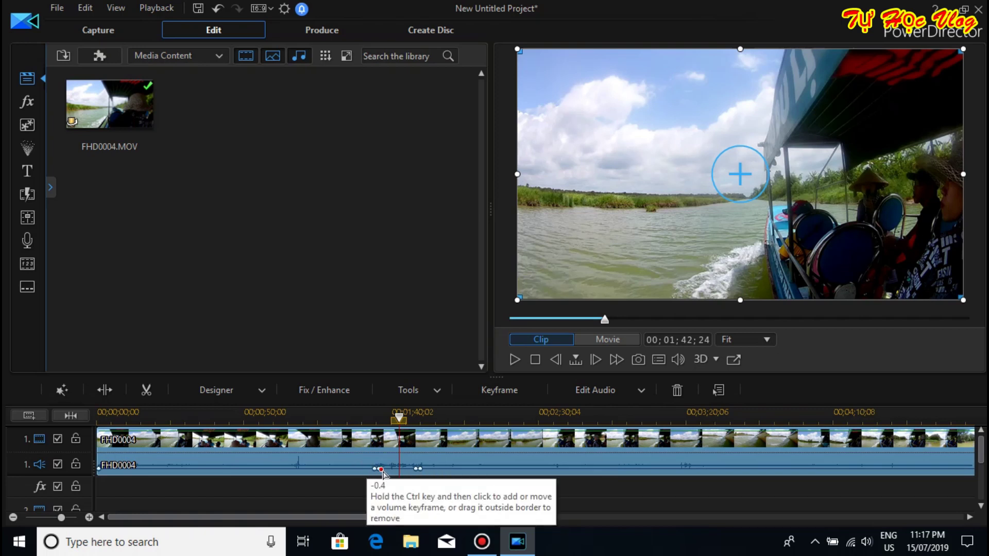
# - Raise the two inner volume keyframes of the FHD0004 audio to about +11 to boost the section between them
pyautogui.moveTo(381, 470); pyautogui.dragTo(416, 465)
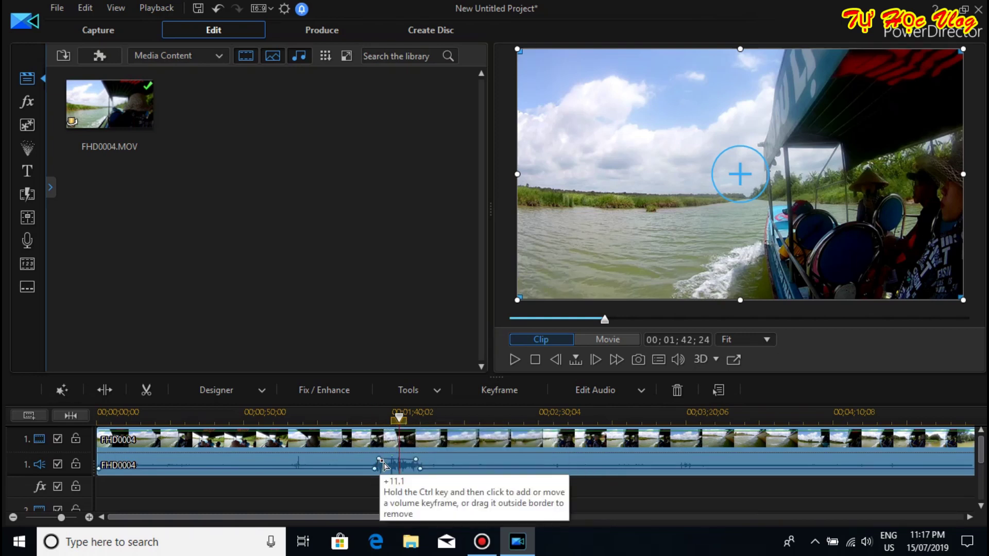
pyautogui.moveTo(379, 460); pyautogui.dragTo(382, 460)
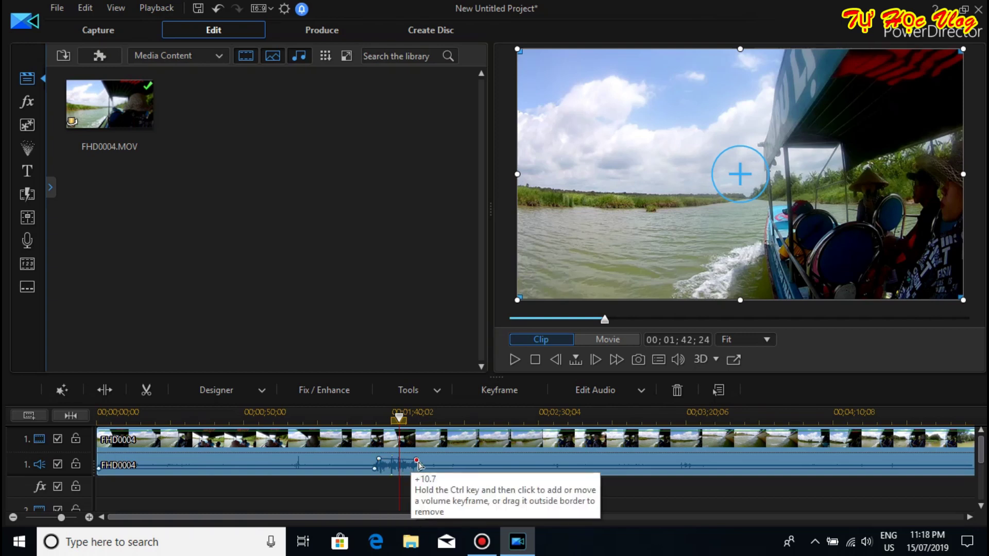
pyautogui.moveTo(419, 461); pyautogui.dragTo(418, 458)
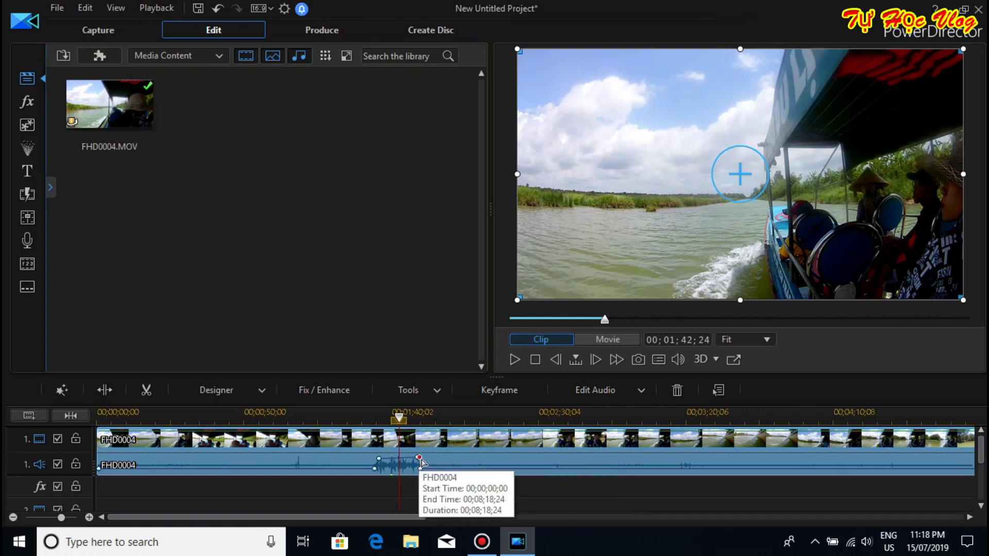
pyautogui.moveTo(419, 459); pyautogui.dragTo(418, 460)
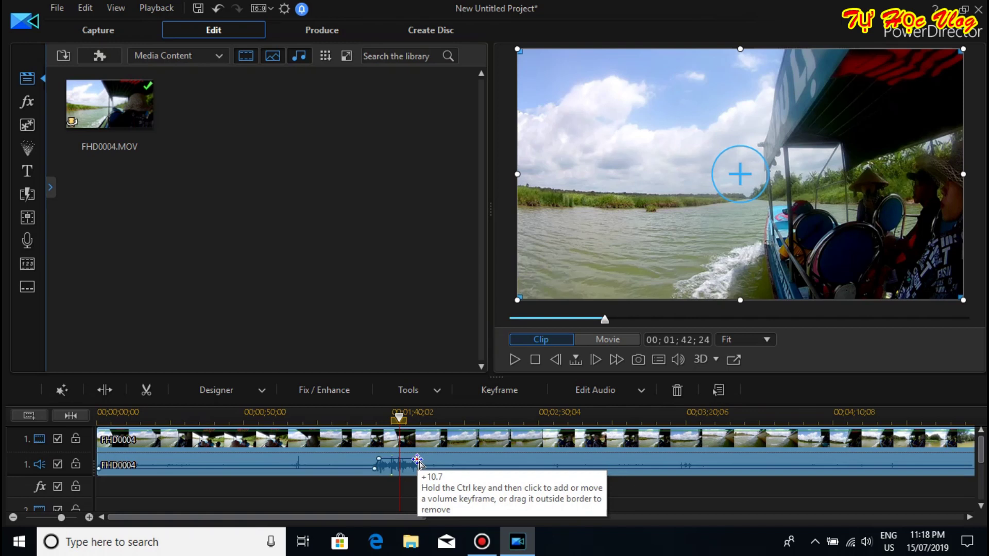
pyautogui.moveTo(418, 463); pyautogui.dragTo(419, 461)
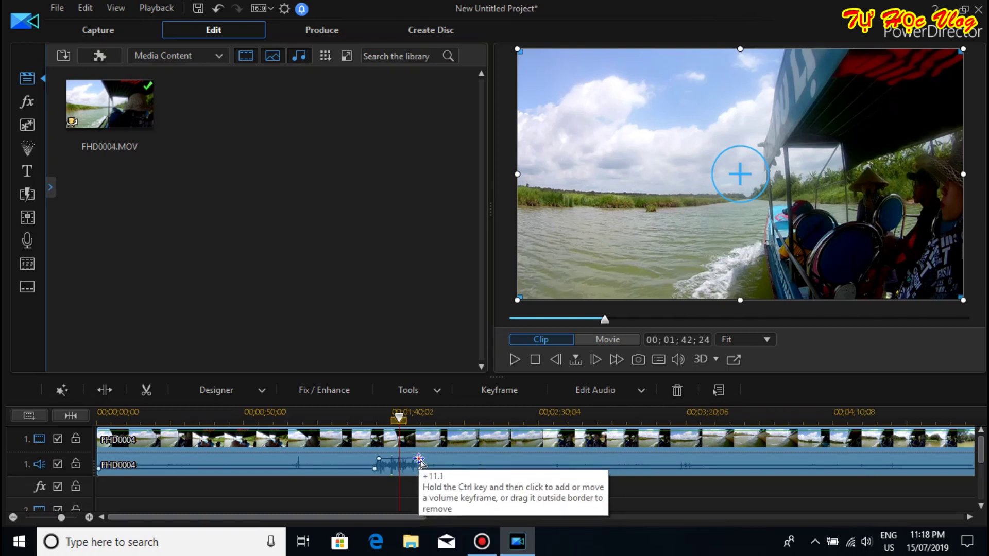
pyautogui.keyDown('ctrl'); pyautogui.click(394, 460); pyautogui.keyUp('ctrl')
pyautogui.moveTo(394, 460); pyautogui.dragTo(381, 459)
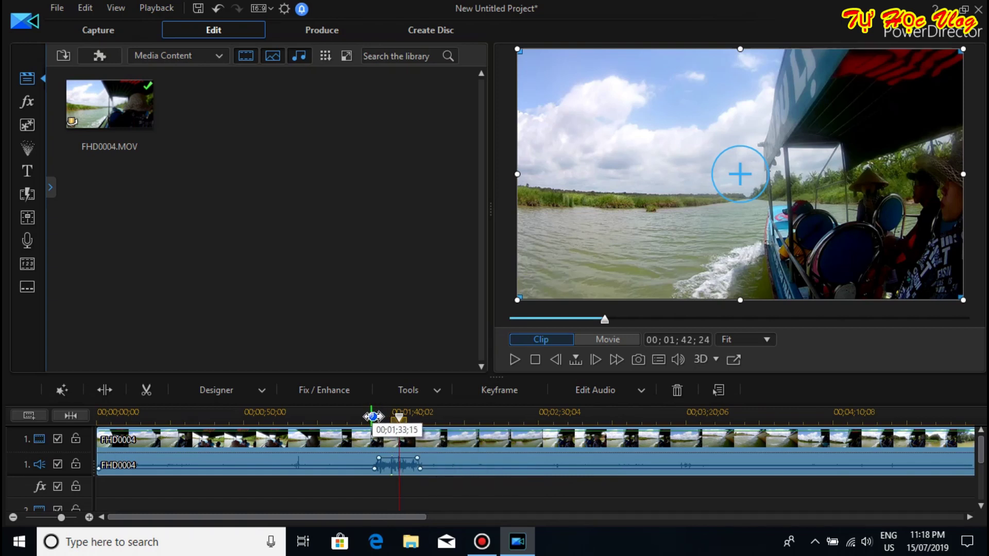
# - Play the boosted audio section from about 1:31 and pause at 1:51
pyautogui.click(375, 415)
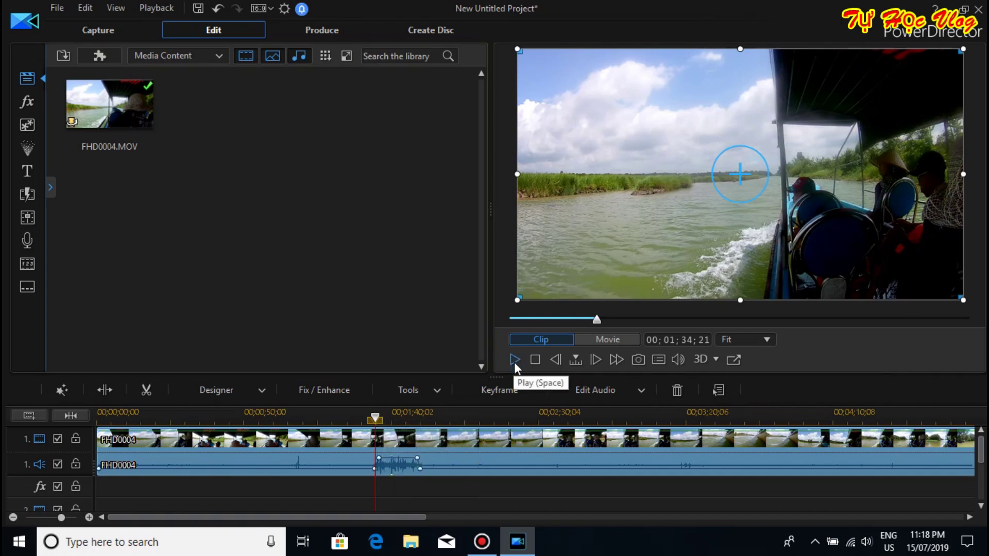
pyautogui.moveTo(375, 415); pyautogui.dragTo(365, 409)
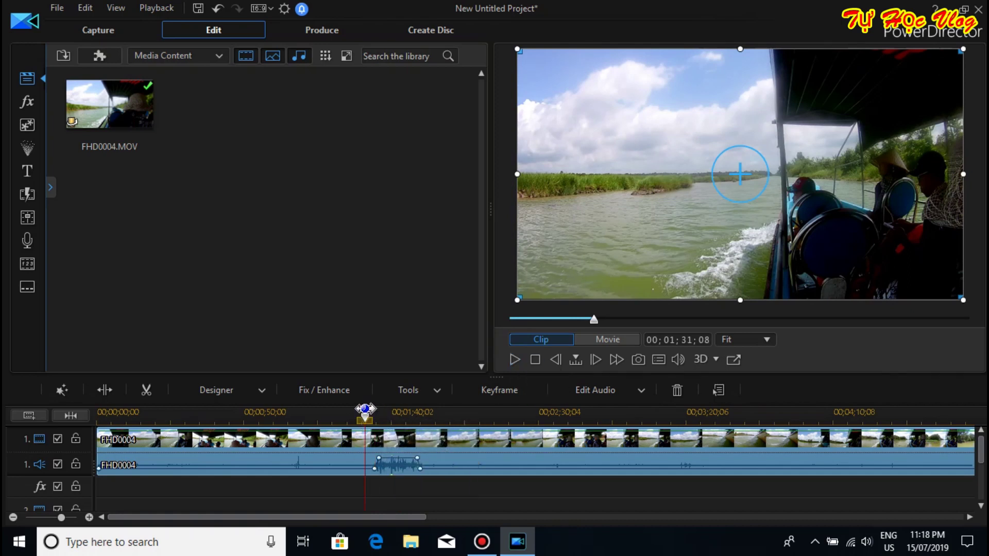
pyautogui.click(514, 360)
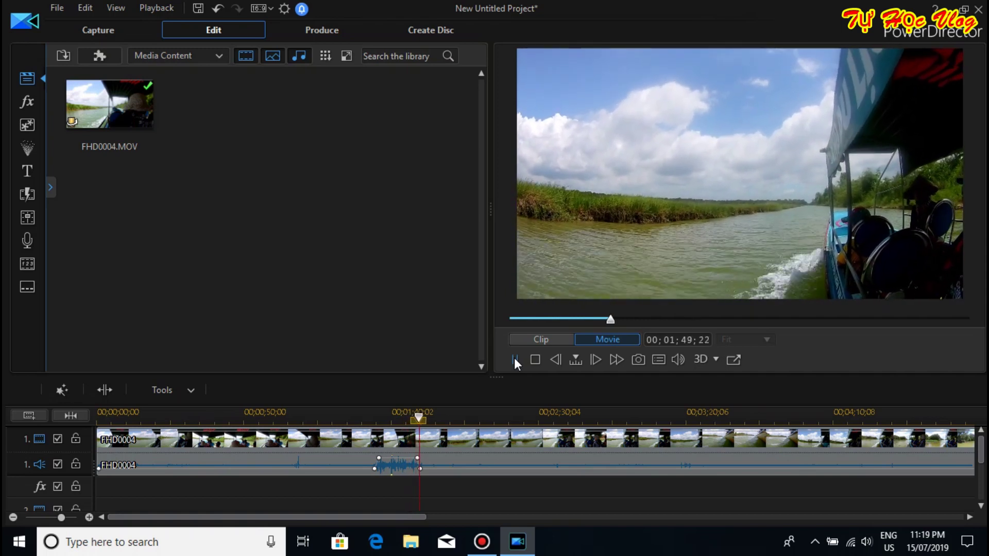
pyautogui.click(515, 359)
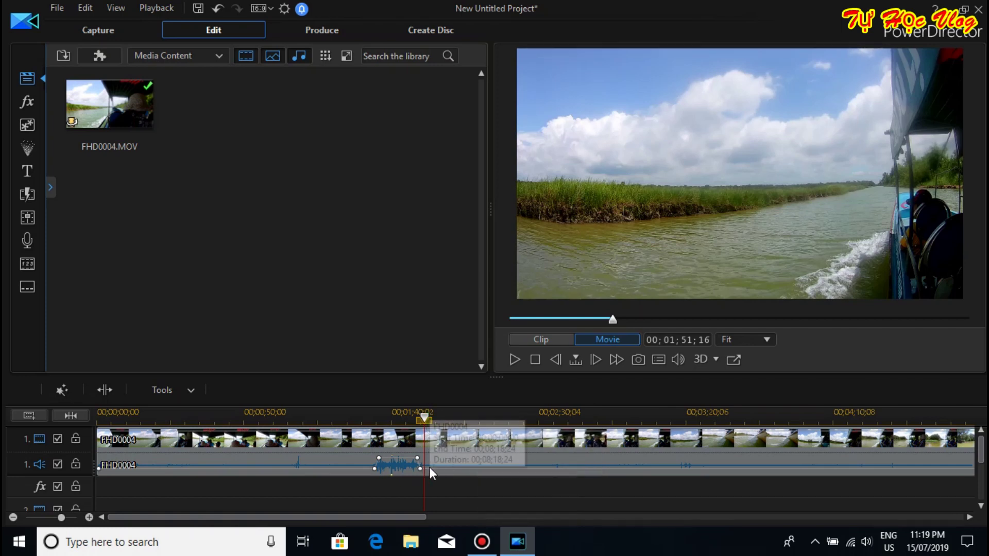
# - Unlink the video and audio of the FHD0004 clip and select each part separately to check the separation
pyautogui.click(442, 458)
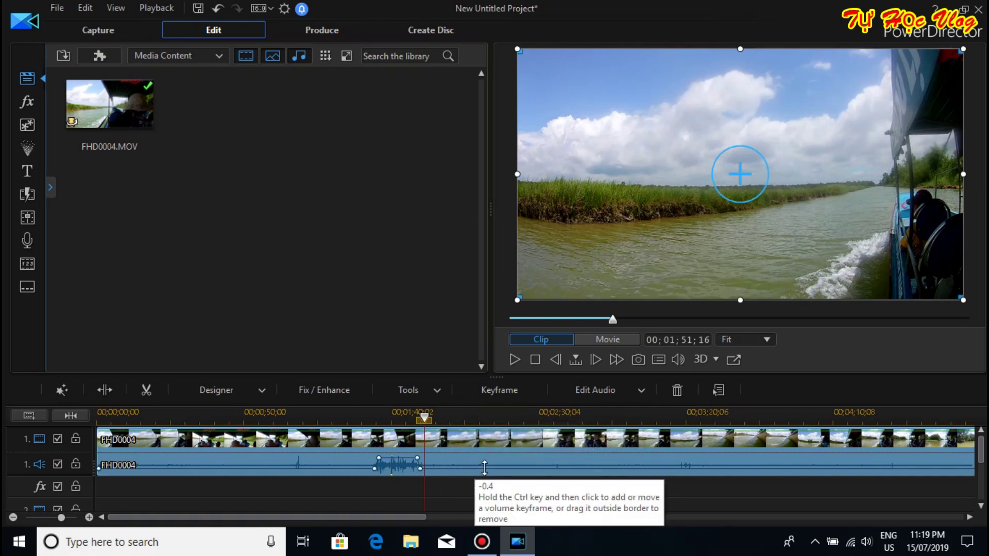
pyautogui.rightClick(453, 465)
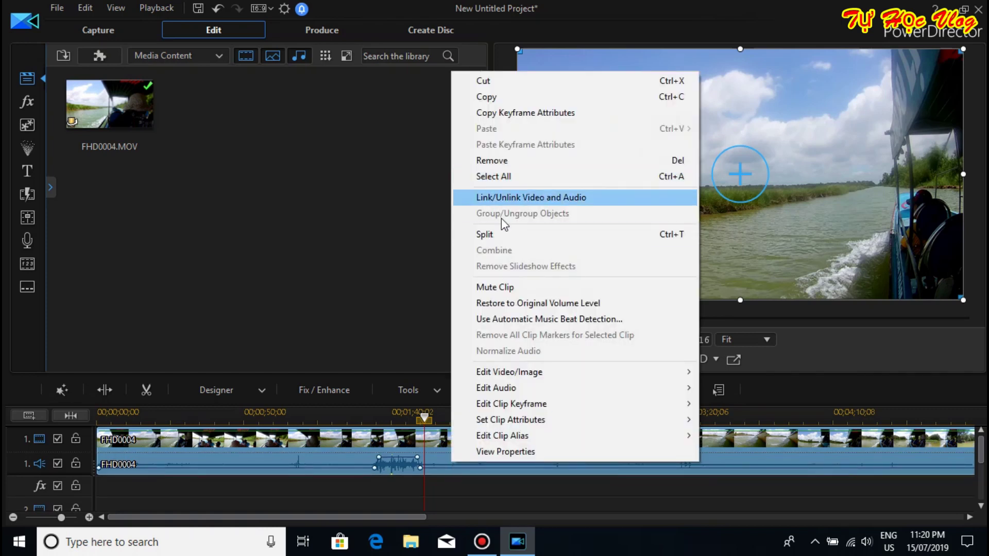
pyautogui.click(517, 199)
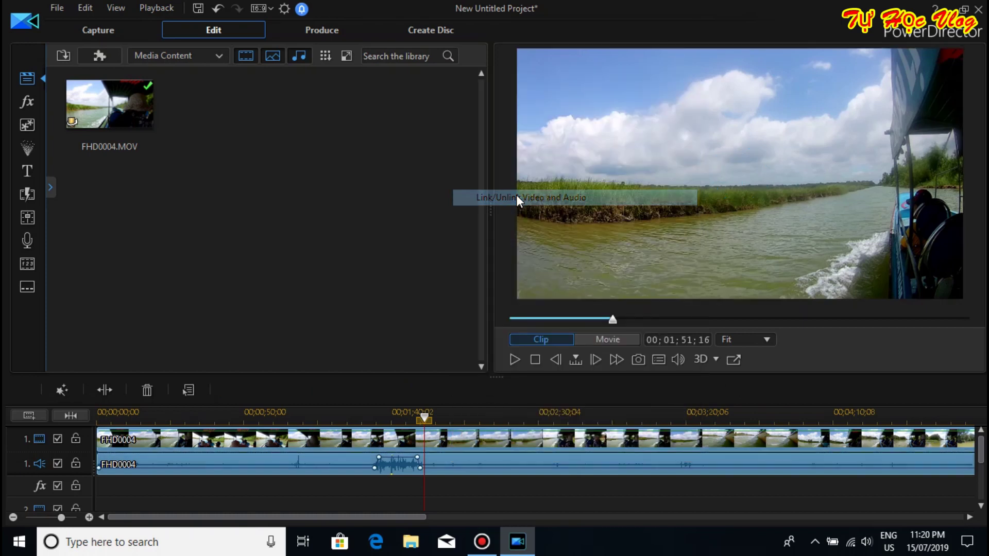
pyautogui.click(483, 483)
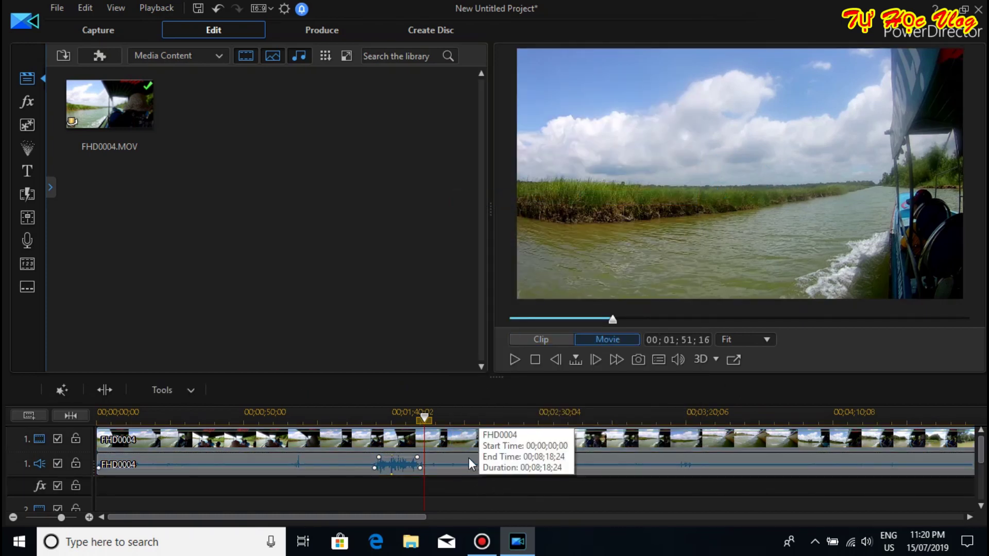
pyautogui.click(466, 459)
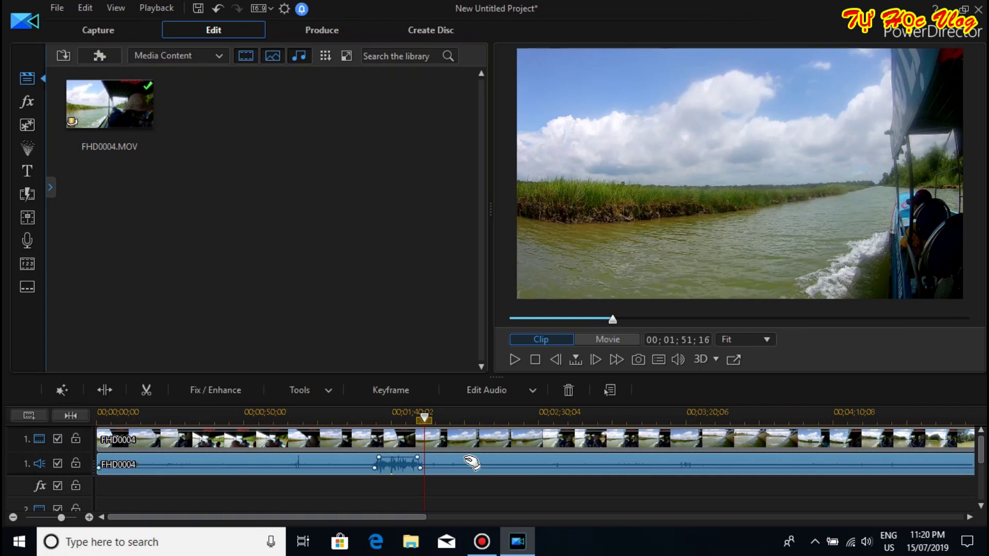
pyautogui.click(471, 438)
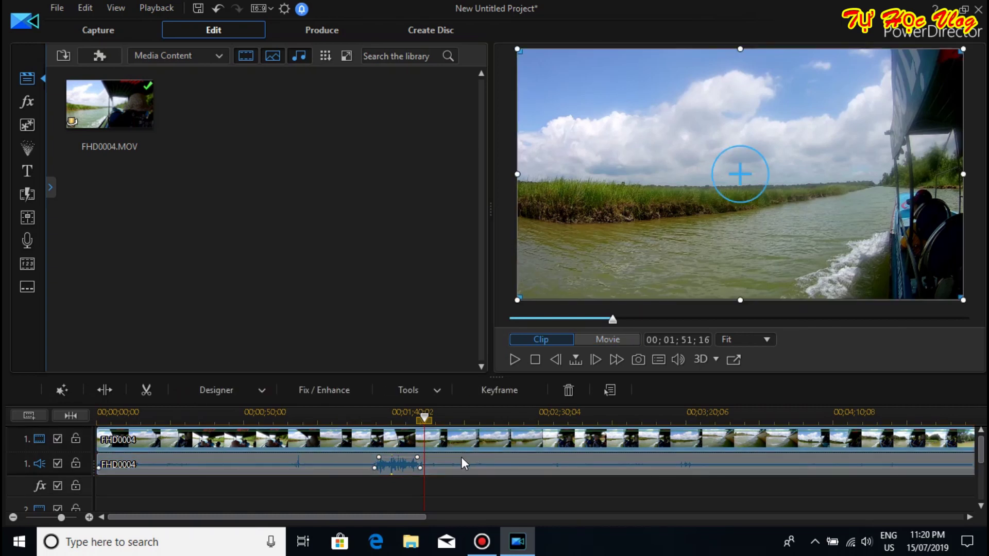
pyautogui.click(462, 490)
# - Split only the FHD0004 audio at 00;01;51;16 and place the playhead about 21 seconds into the second audio piece
pyautogui.click(457, 466)
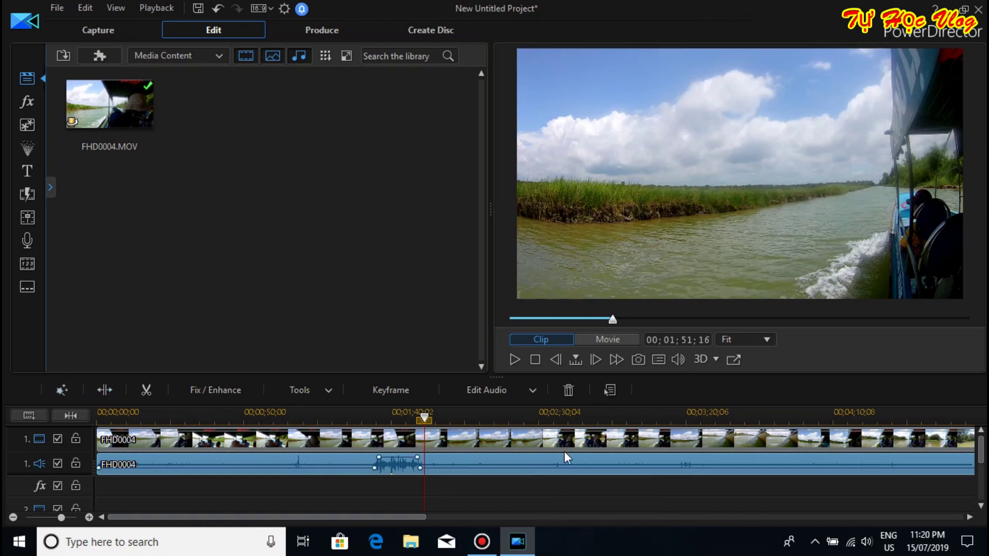
pyautogui.click(104, 390)
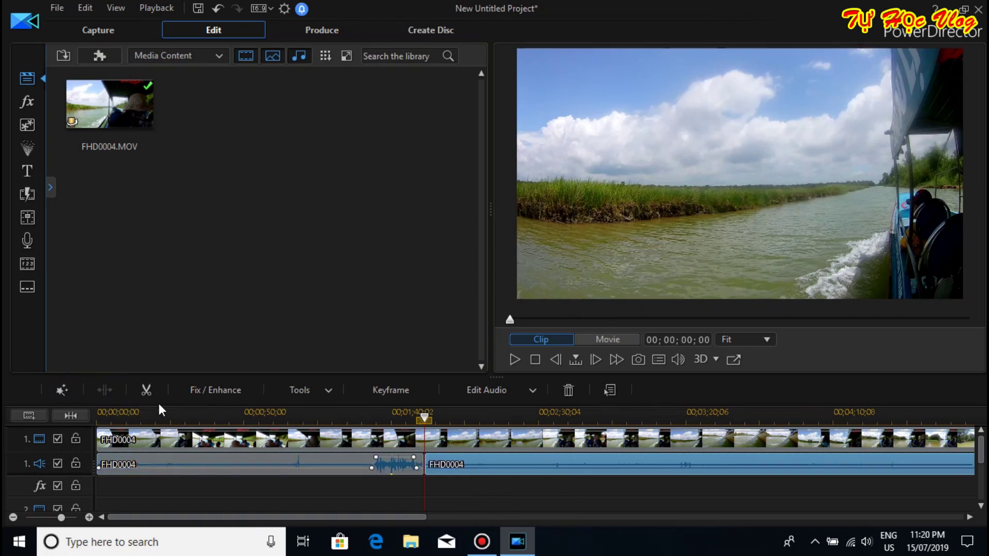
pyautogui.click(485, 465)
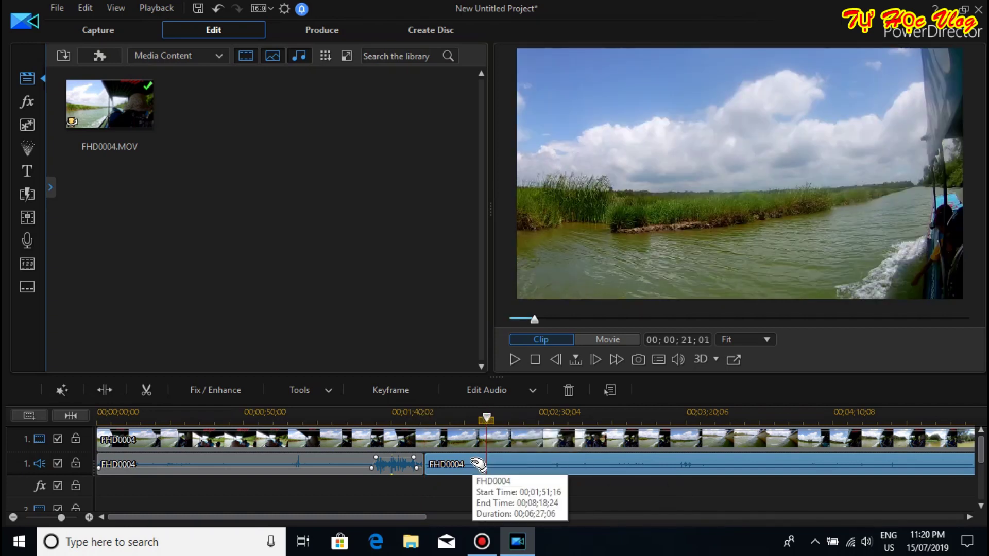
# - Split the second FHD0004 audio piece at 00;02;12;19 and remove the resulting middle audio piece, leaving a gap
pyautogui.click(104, 390)
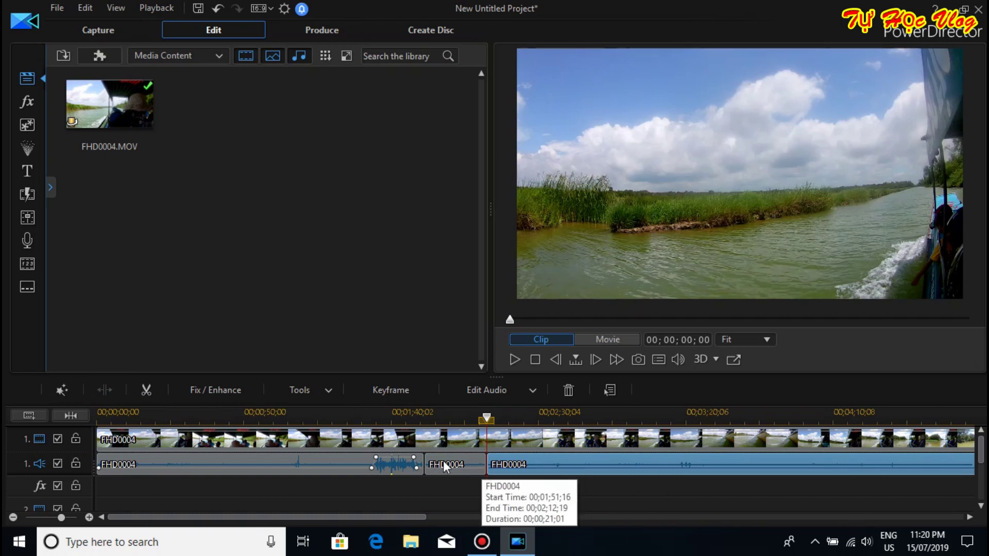
pyautogui.click(460, 461)
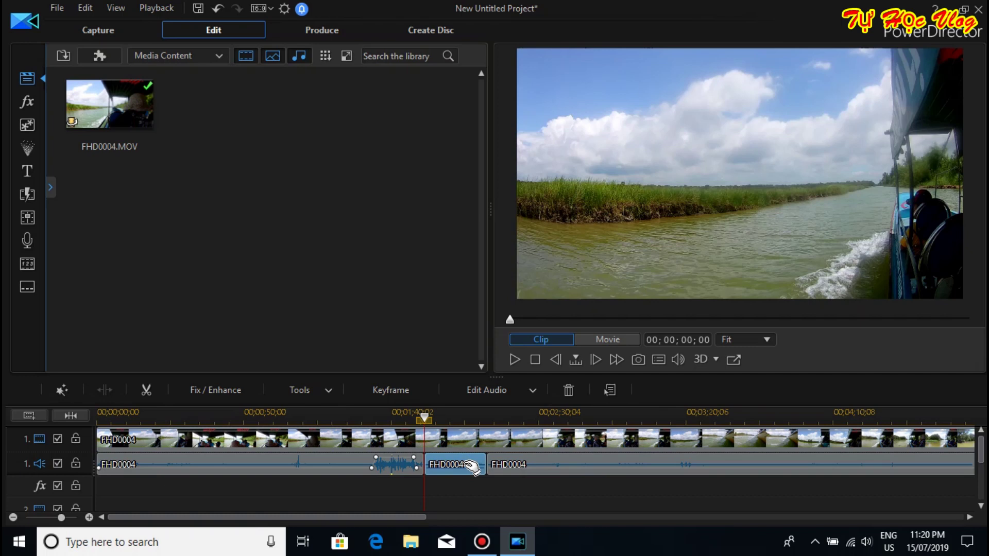
pyautogui.press('Delete')
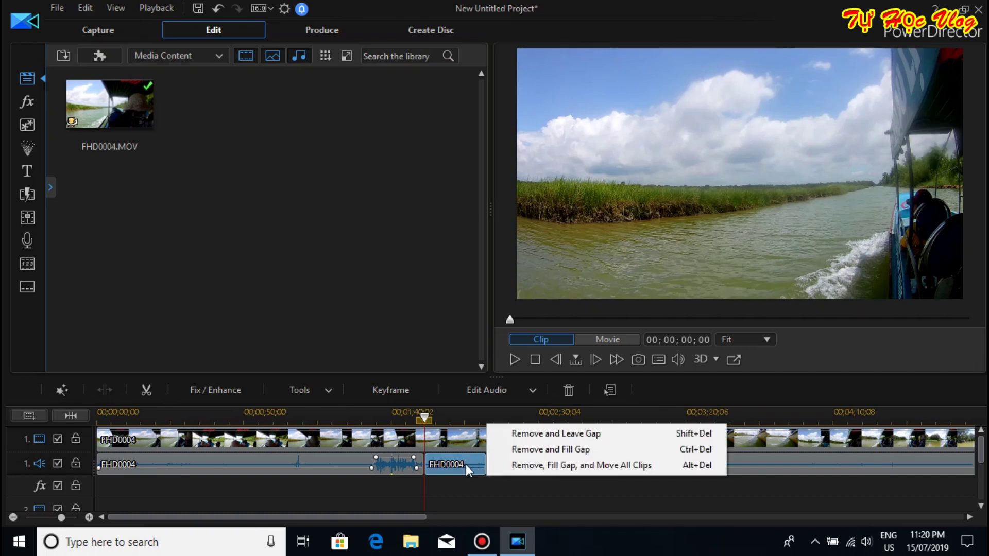
pyautogui.click(552, 436)
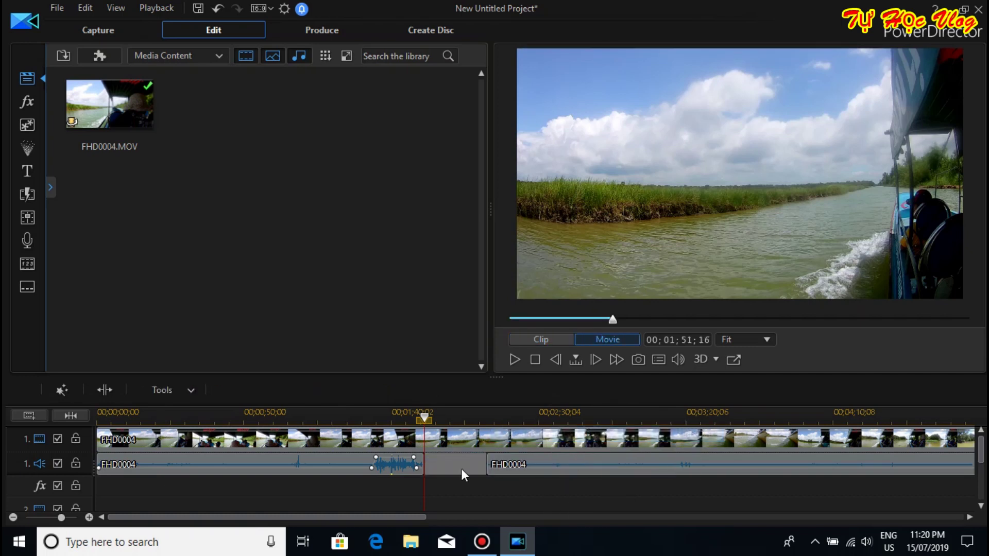
pyautogui.click(483, 485)
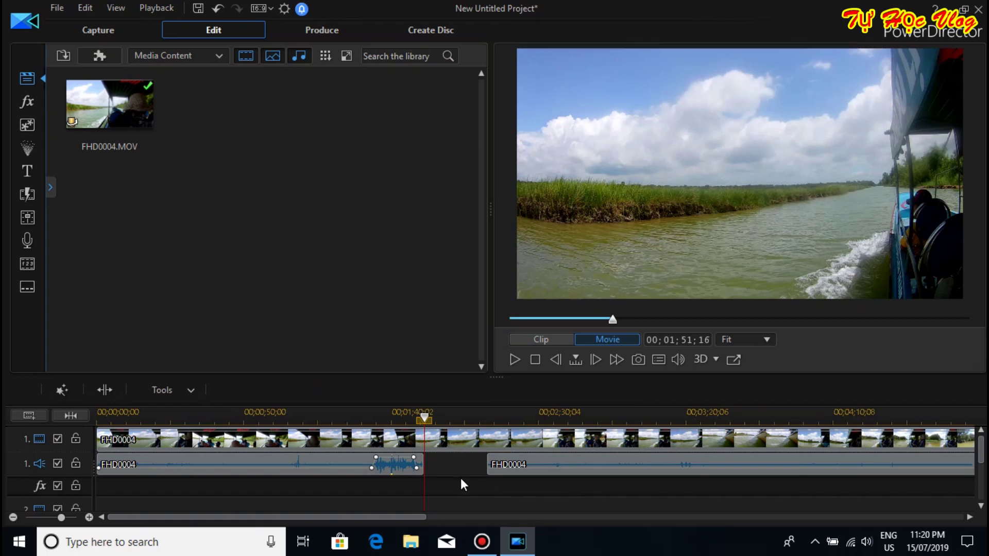
# - Play the movie across the audio gap from 00;01;51;16, select the last audio piece, and play on until pausing at about 2:33
pyautogui.click(515, 360)
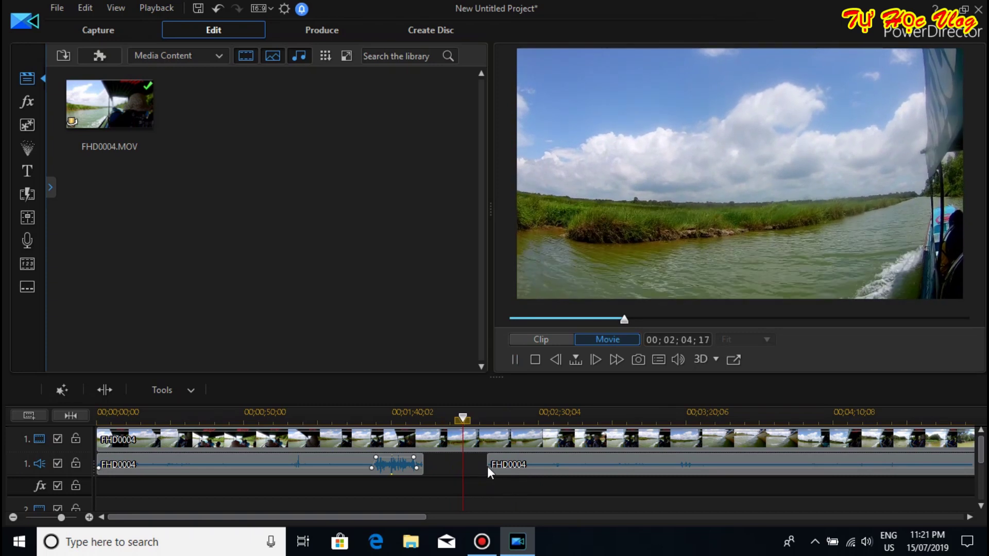
pyautogui.click(514, 466)
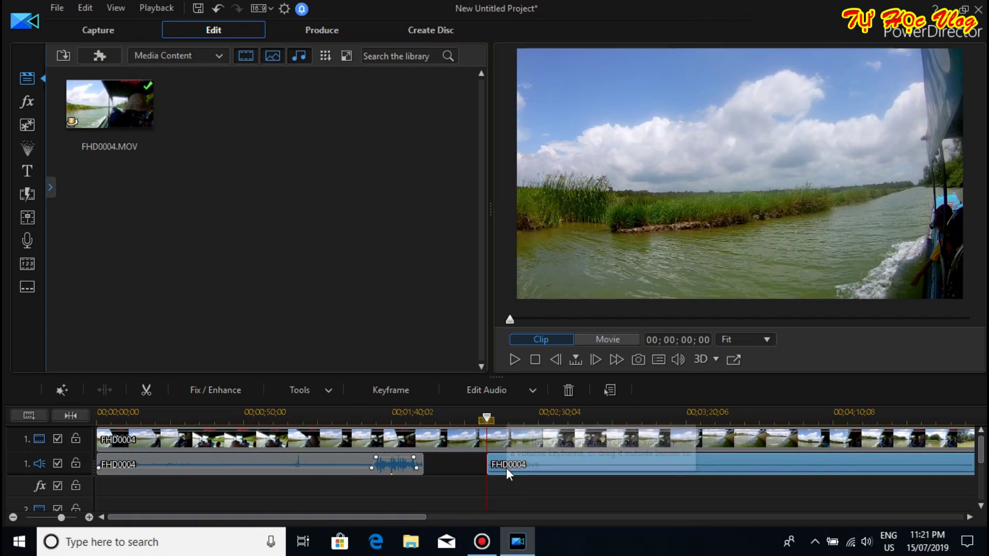
pyautogui.click(516, 361)
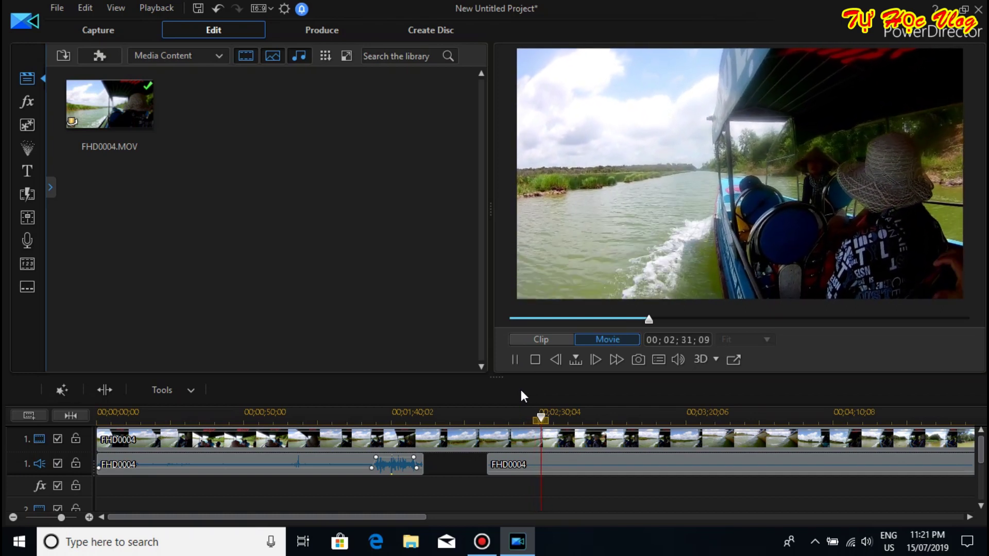
pyautogui.click(515, 360)
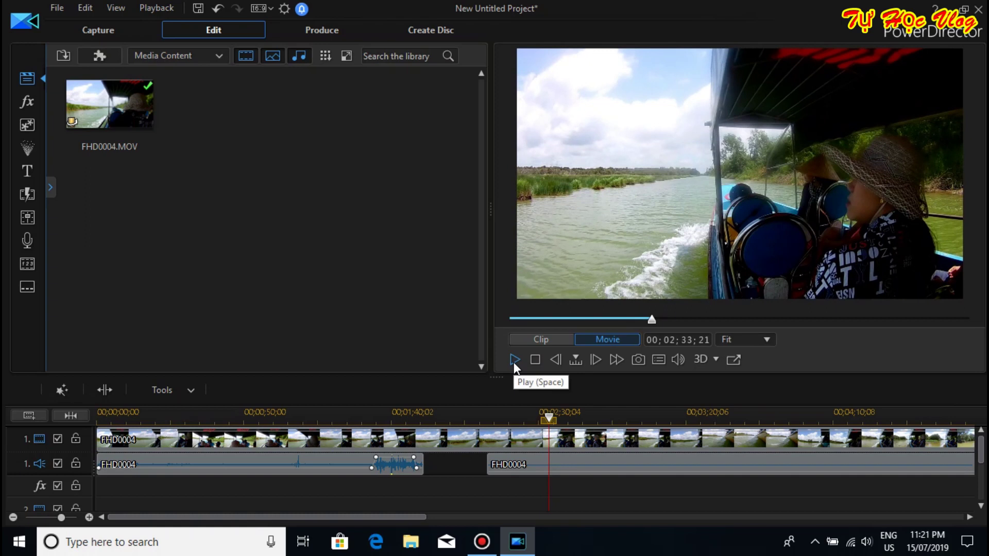